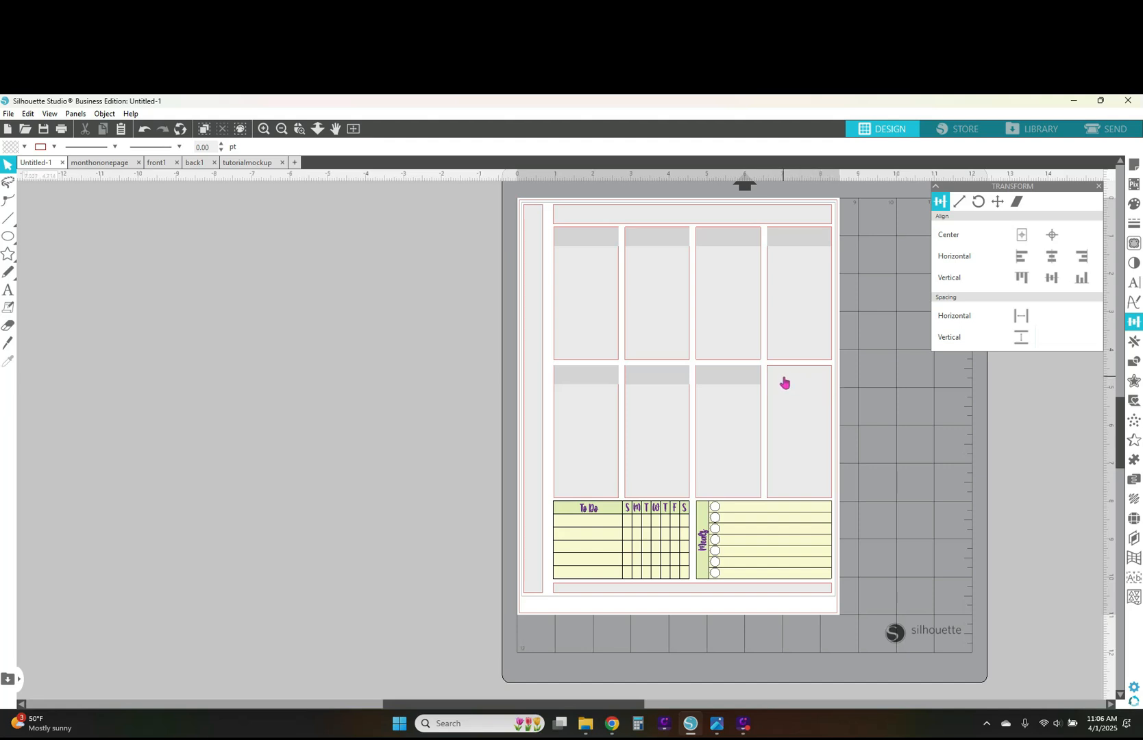
- Copy the darker header rectangle from the lower row's third box and place it at the top of the fourth box
{"action": "left_click", "coordinate": [726, 384]}
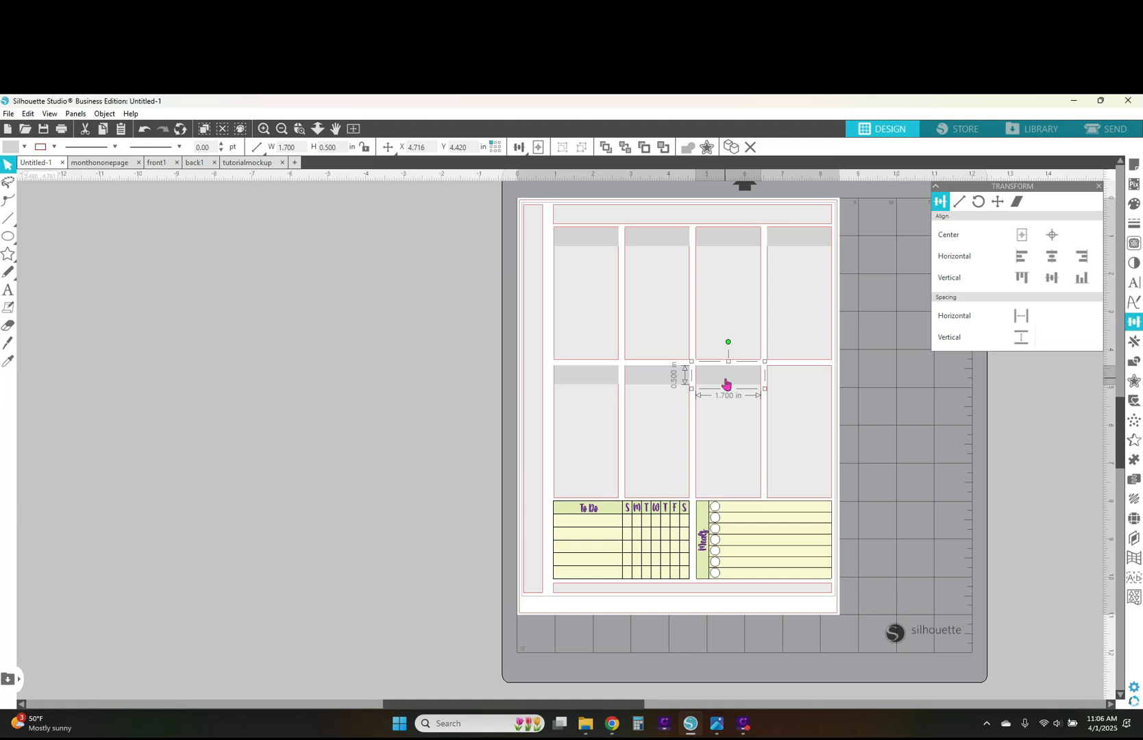
{"action": "right_click", "coordinate": [726, 384]}
{"action": "left_click", "coordinate": [756, 431]}
{"action": "right_click", "coordinate": [867, 390]}
{"action": "left_click", "coordinate": [897, 455]}
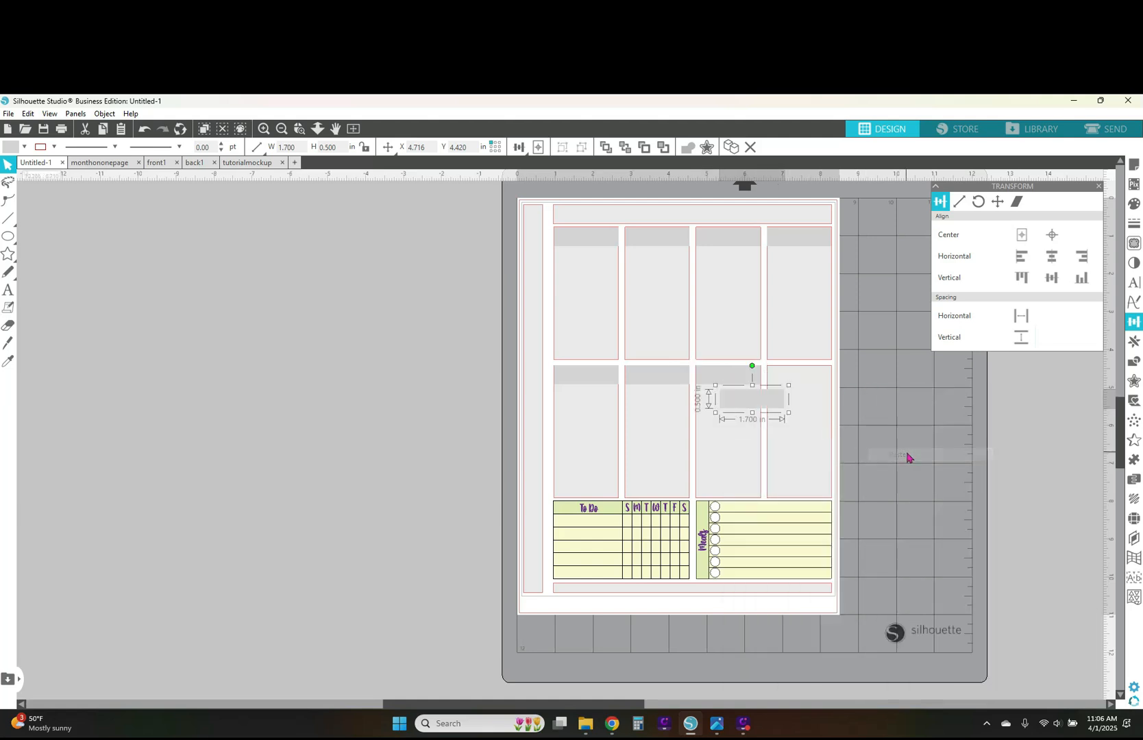
{"action": "left_click_drag", "start_coordinate": [760, 400], "coordinate": [803, 373]}
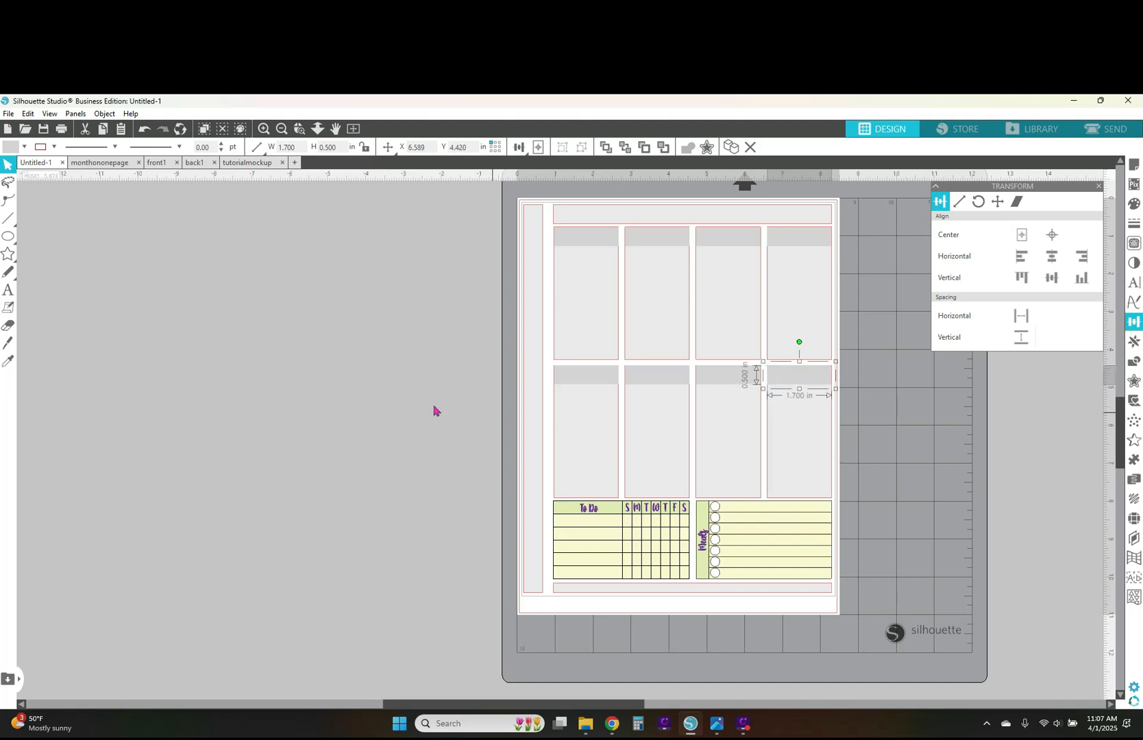
{"action": "left_click", "coordinate": [402, 393]}
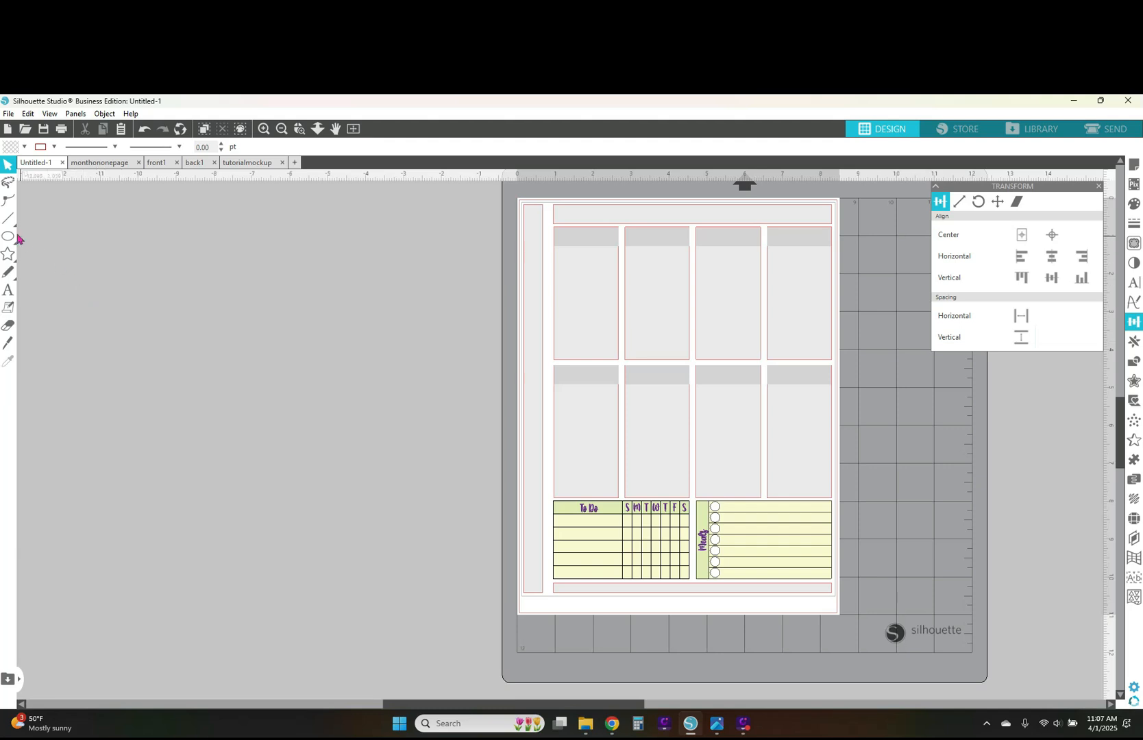
- Draw a horizontal line about 2.64 in long in the empty area beside the page
{"action": "mouse_move", "coordinate": [8, 220]}
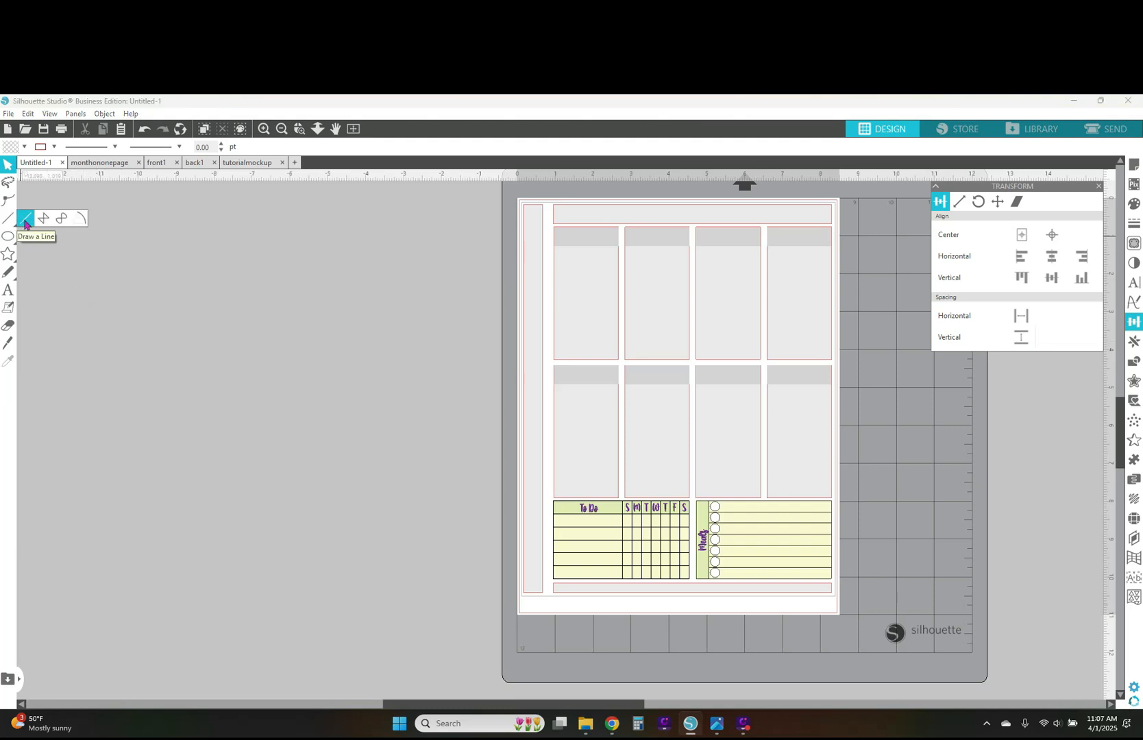
{"action": "left_click", "coordinate": [25, 220]}
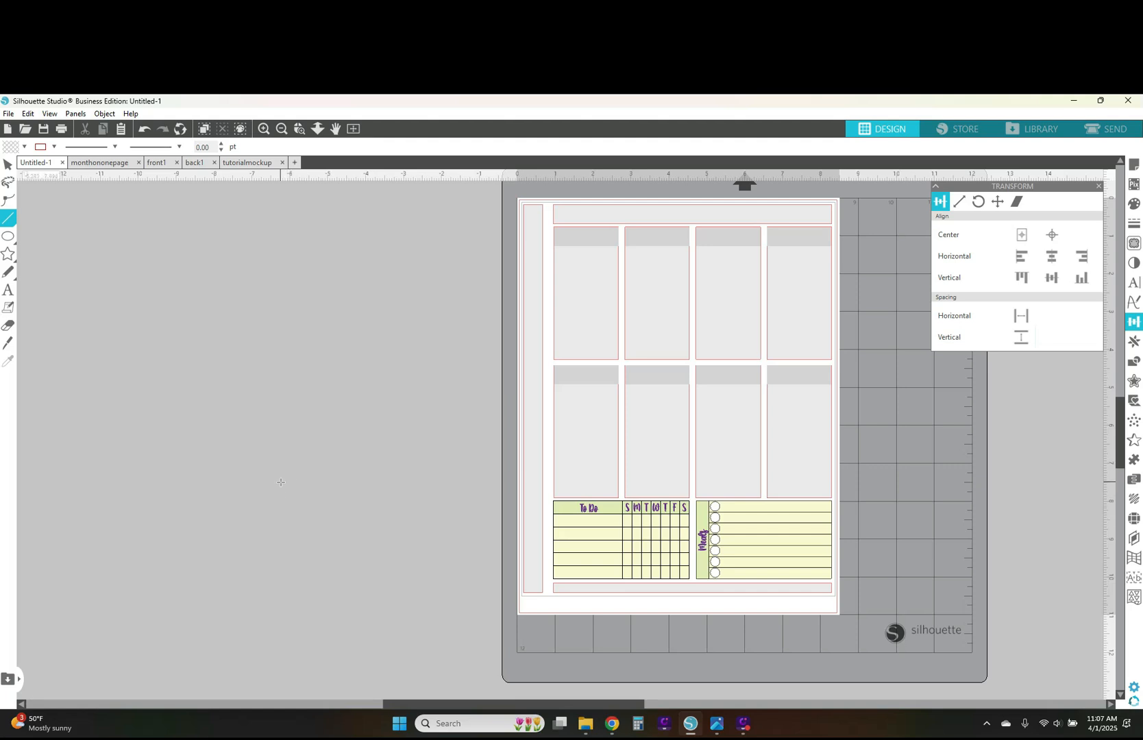
{"action": "left_click_drag", "start_coordinate": [280, 482], "coordinate": [380, 479]}
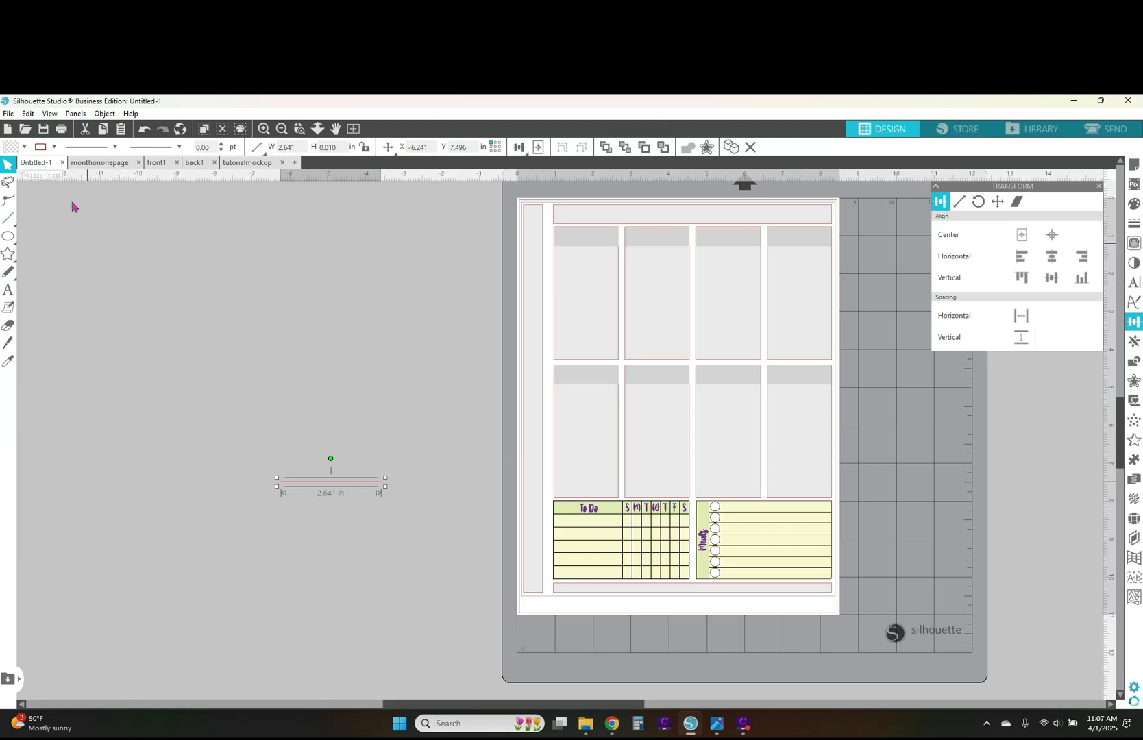
- Make the line black and 0.50 pt thick, and move it onto the lower row's fourth box
{"action": "left_click", "coordinate": [54, 147]}
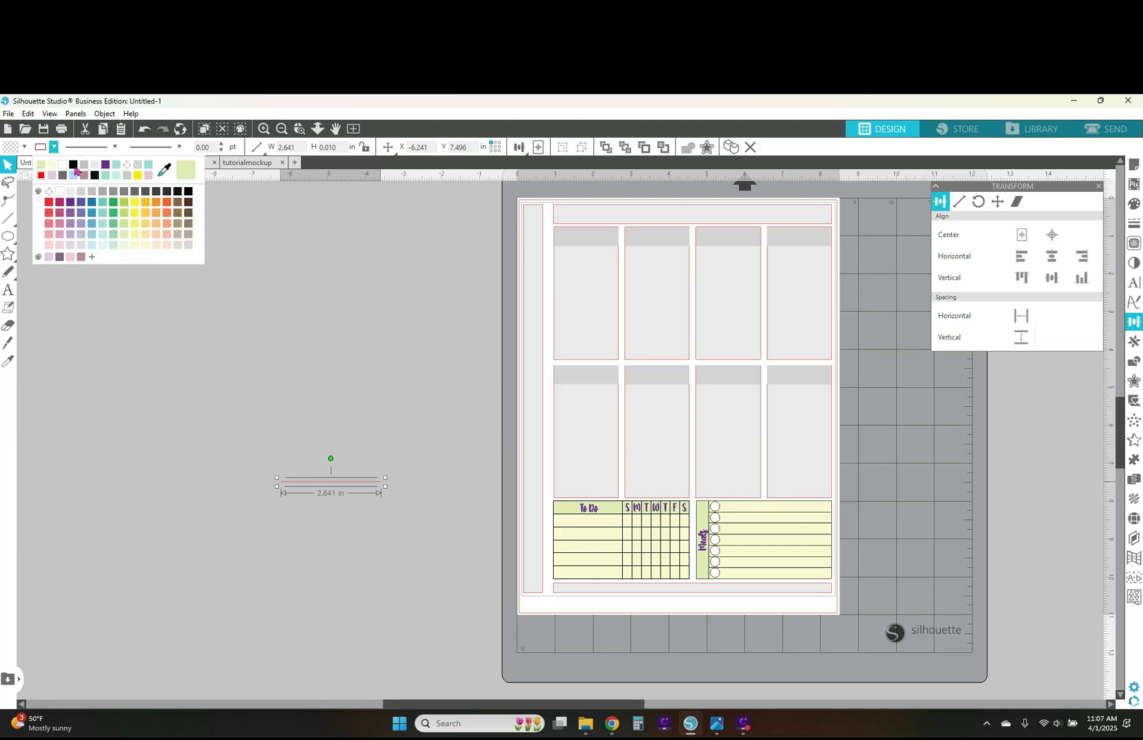
{"action": "left_click", "coordinate": [72, 165]}
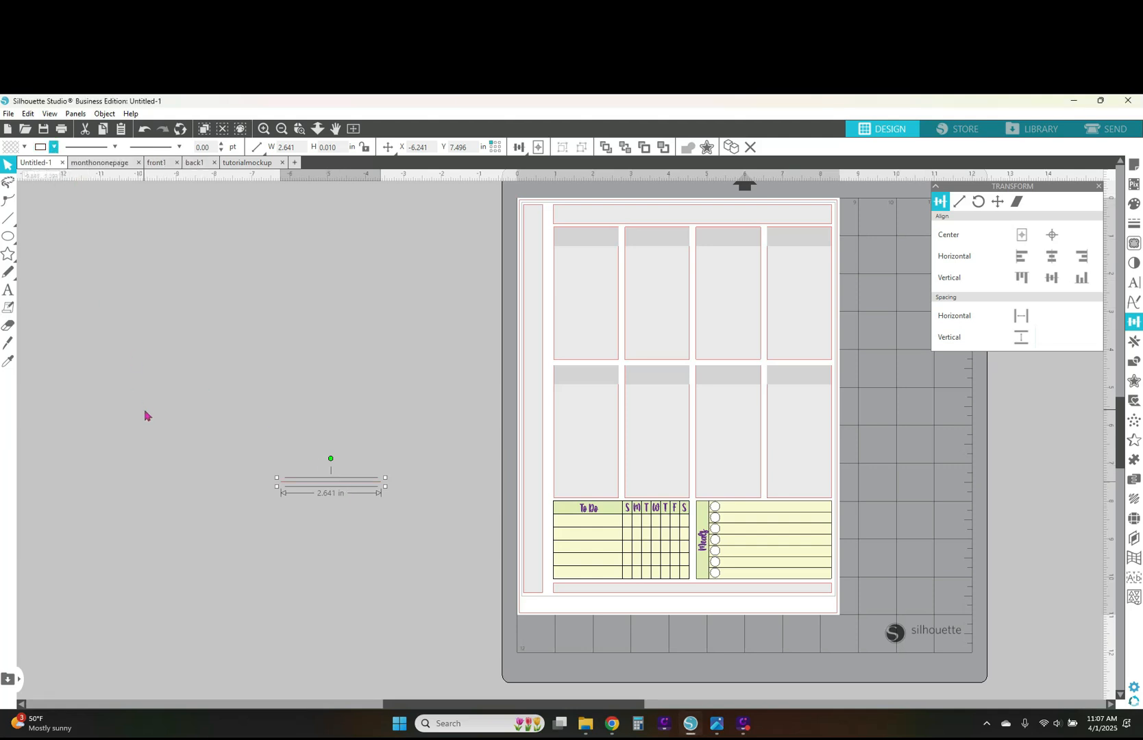
{"action": "double_click", "coordinate": [204, 147]}
{"action": "type", "text": "."}
{"action": "left_click_drag", "start_coordinate": [350, 484], "coordinate": [830, 406]}
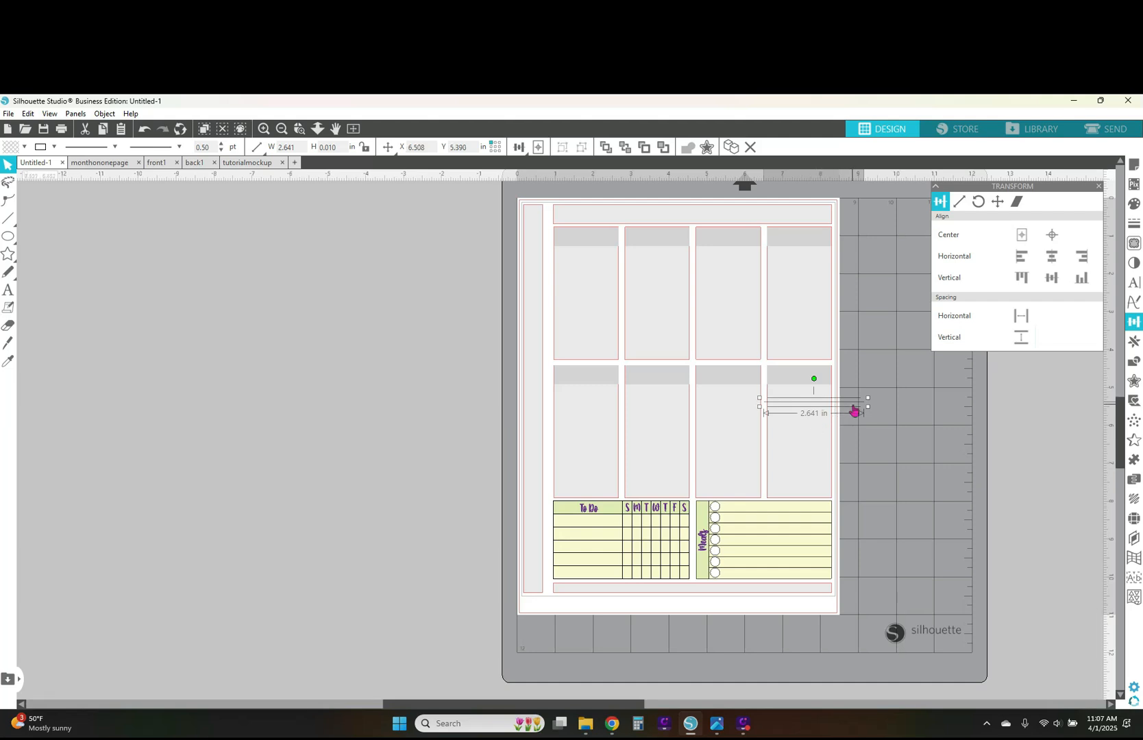
- Set the line's width to 1.7 in and position it across the fourth box just below the header rectangle
{"action": "left_click", "coordinate": [793, 475]}
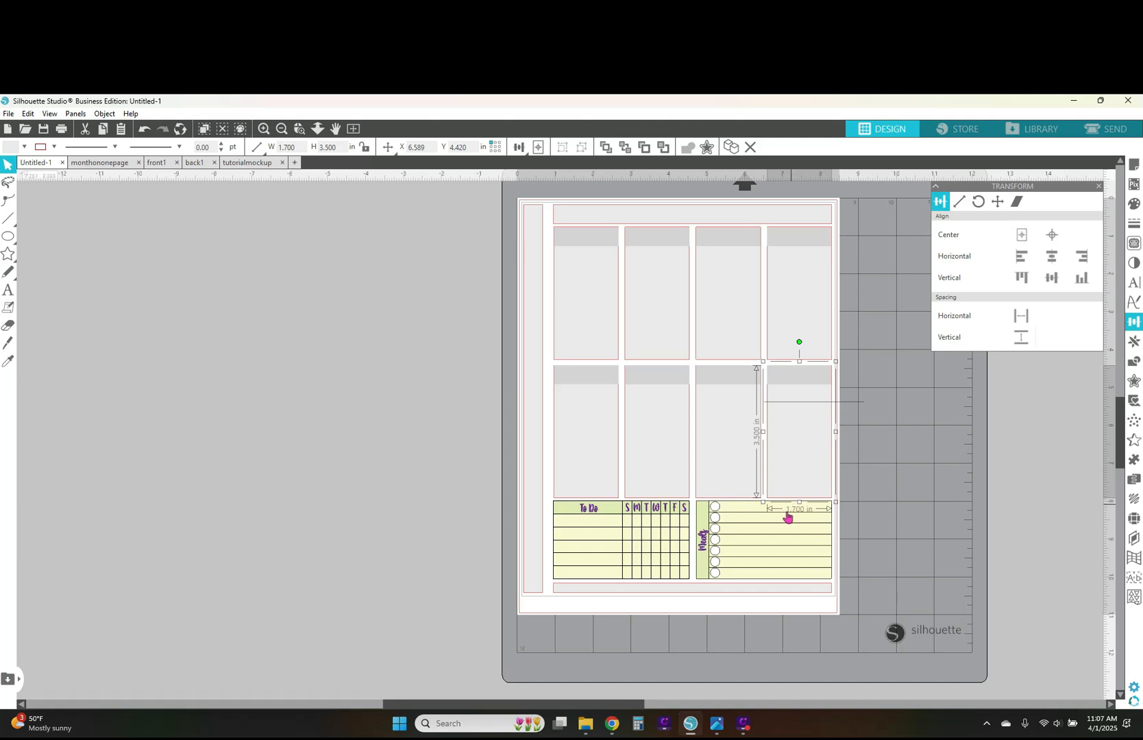
{"action": "left_click", "coordinate": [861, 403]}
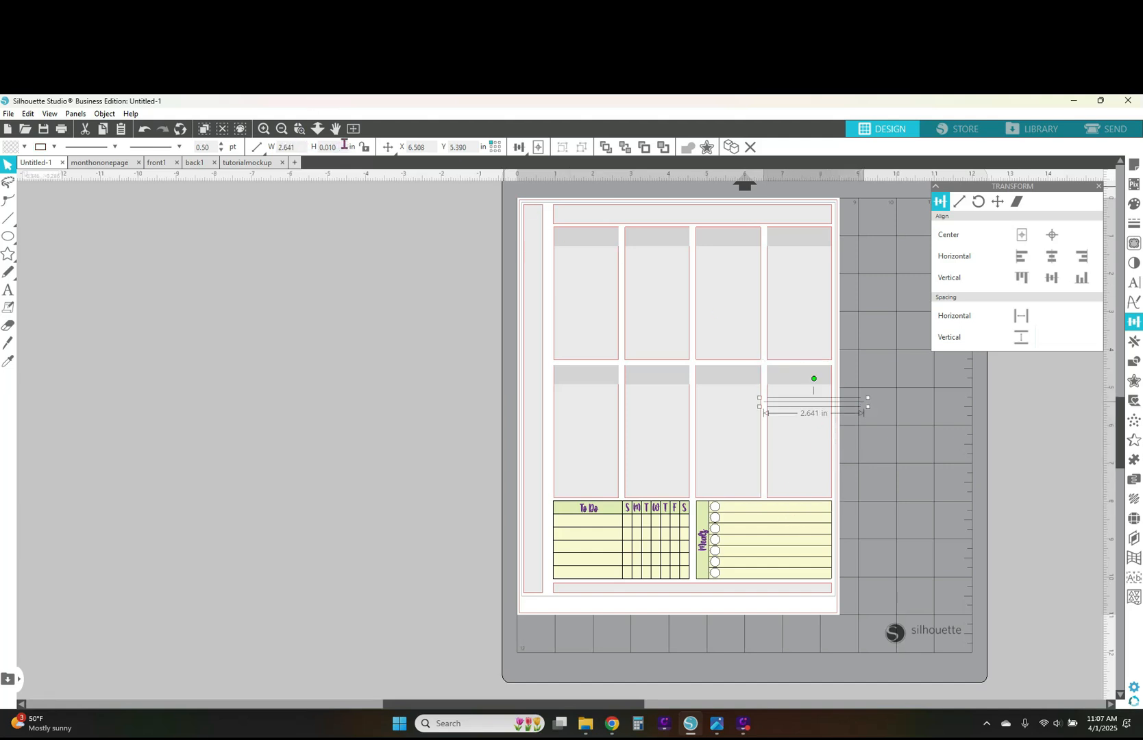
{"action": "left_click", "coordinate": [294, 148]}
{"action": "type", "text": "1.7"}
{"action": "key", "text": "Return"}
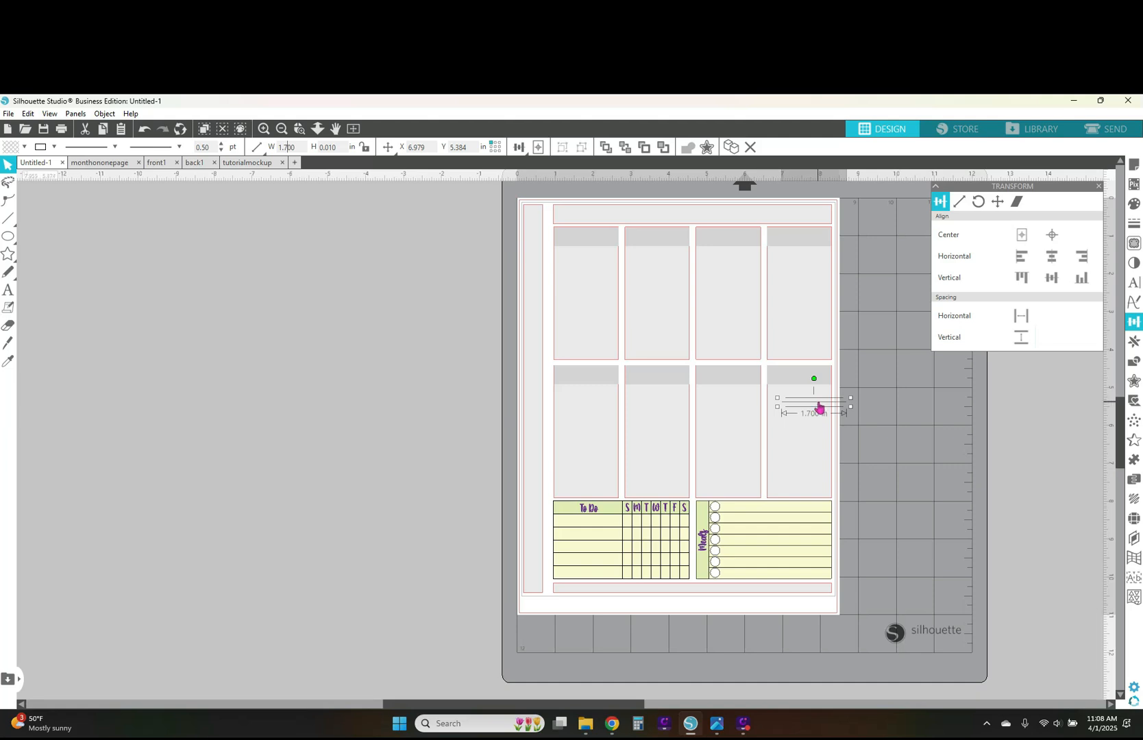
{"action": "left_click_drag", "start_coordinate": [818, 407], "coordinate": [803, 404]}
{"action": "left_click", "coordinate": [915, 428]}
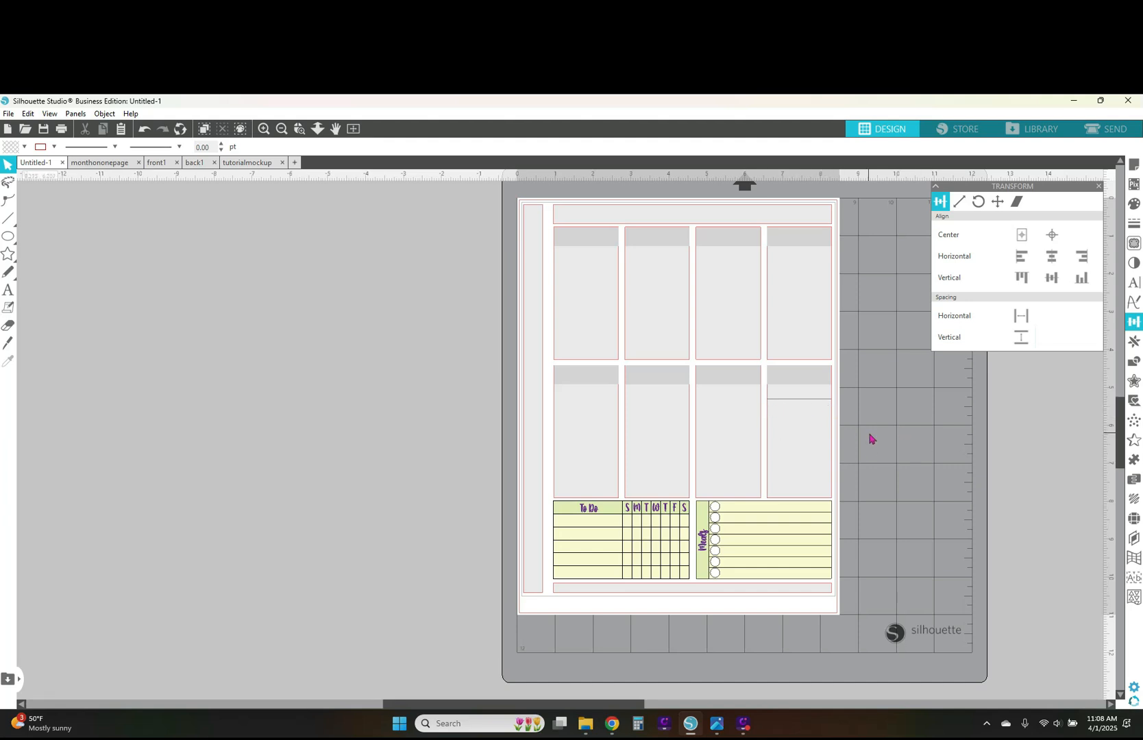
- Shorten the line in the fourth box to a width of 1.5 in
{"action": "left_click", "coordinate": [798, 401]}
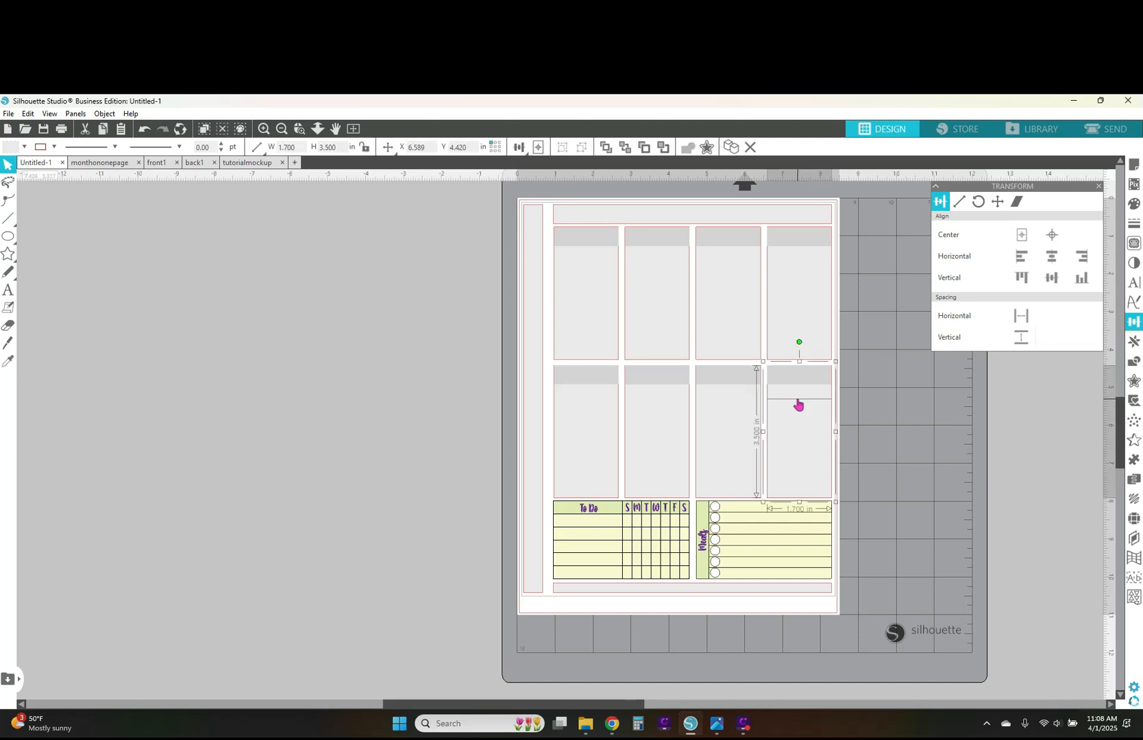
{"action": "double_click", "coordinate": [281, 146]}
{"action": "key", "text": "BackSpace"}
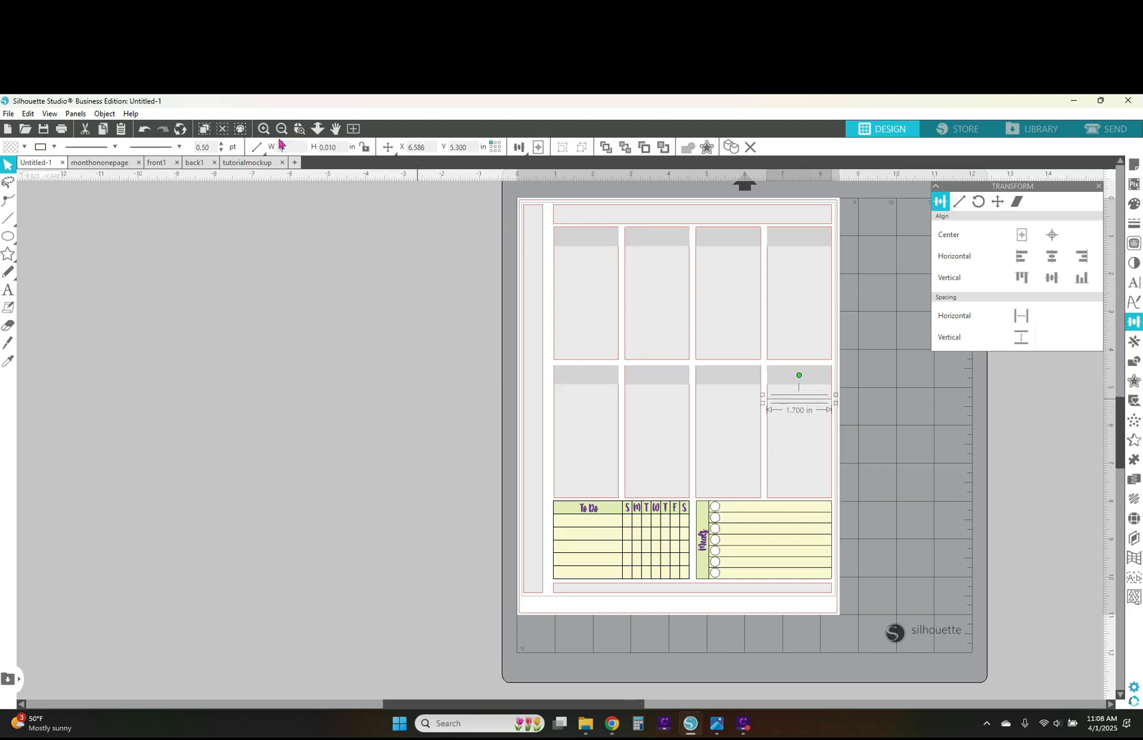
{"action": "type", "text": "1.5"}
{"action": "key", "text": "Return"}
{"action": "left_click", "coordinate": [936, 413]}
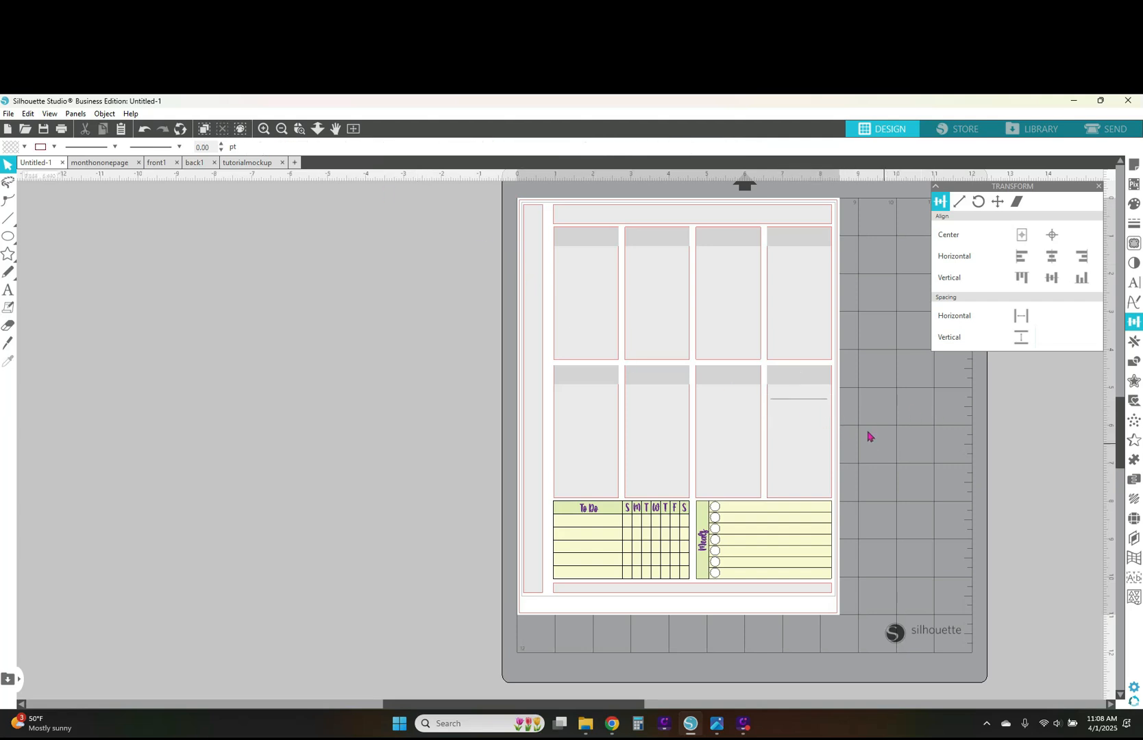
- Duplicate the line below with Replicate and place the copy about 0.5 in beneath the original
{"action": "left_click", "coordinate": [795, 404]}
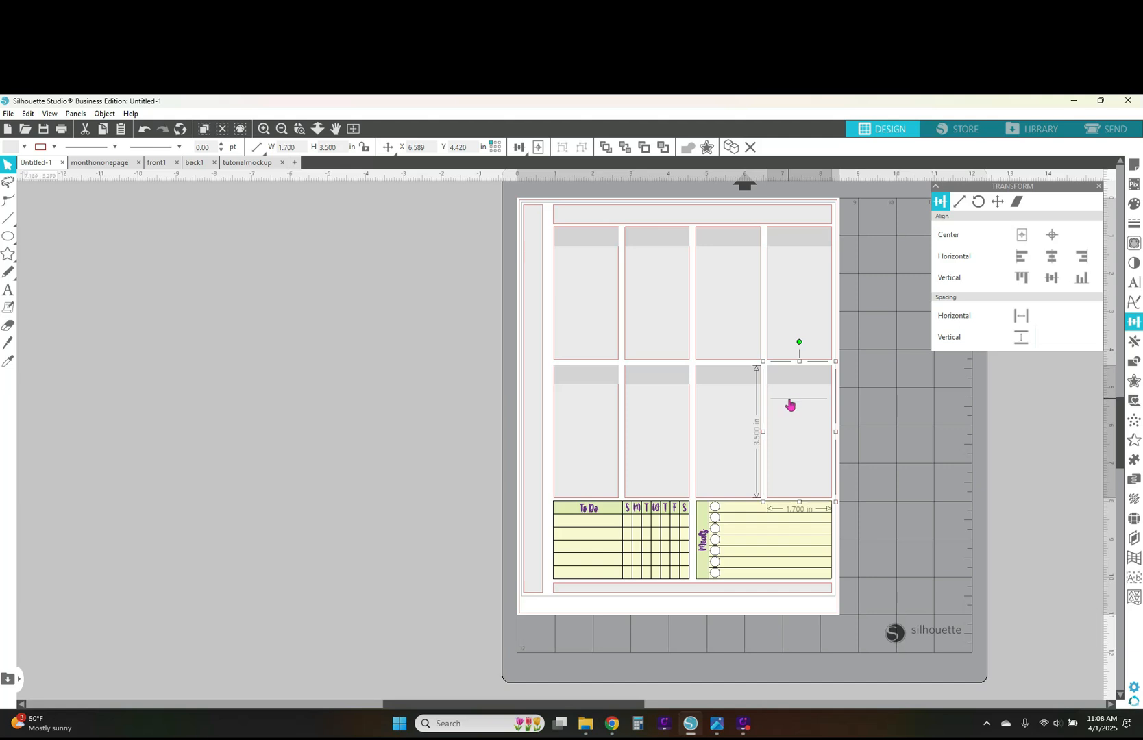
{"action": "left_click", "coordinate": [789, 404]}
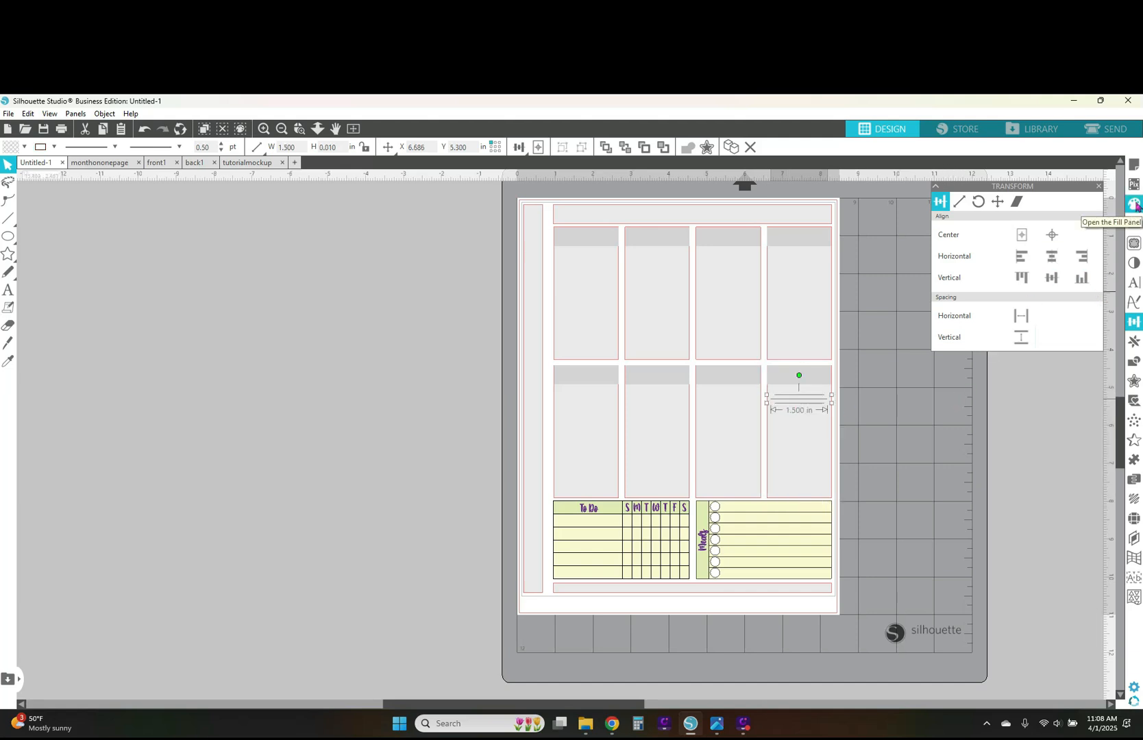
{"action": "left_click", "coordinate": [1133, 342]}
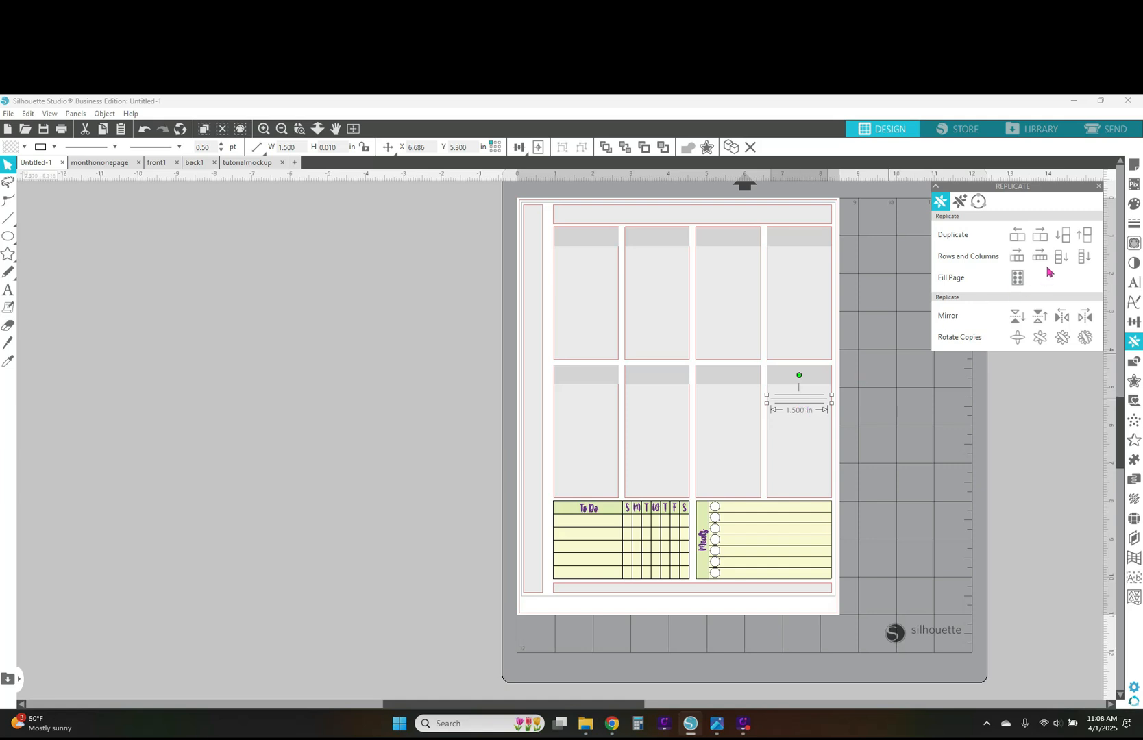
{"action": "left_click", "coordinate": [1069, 238]}
{"action": "left_click_drag", "start_coordinate": [790, 404], "coordinate": [791, 423]}
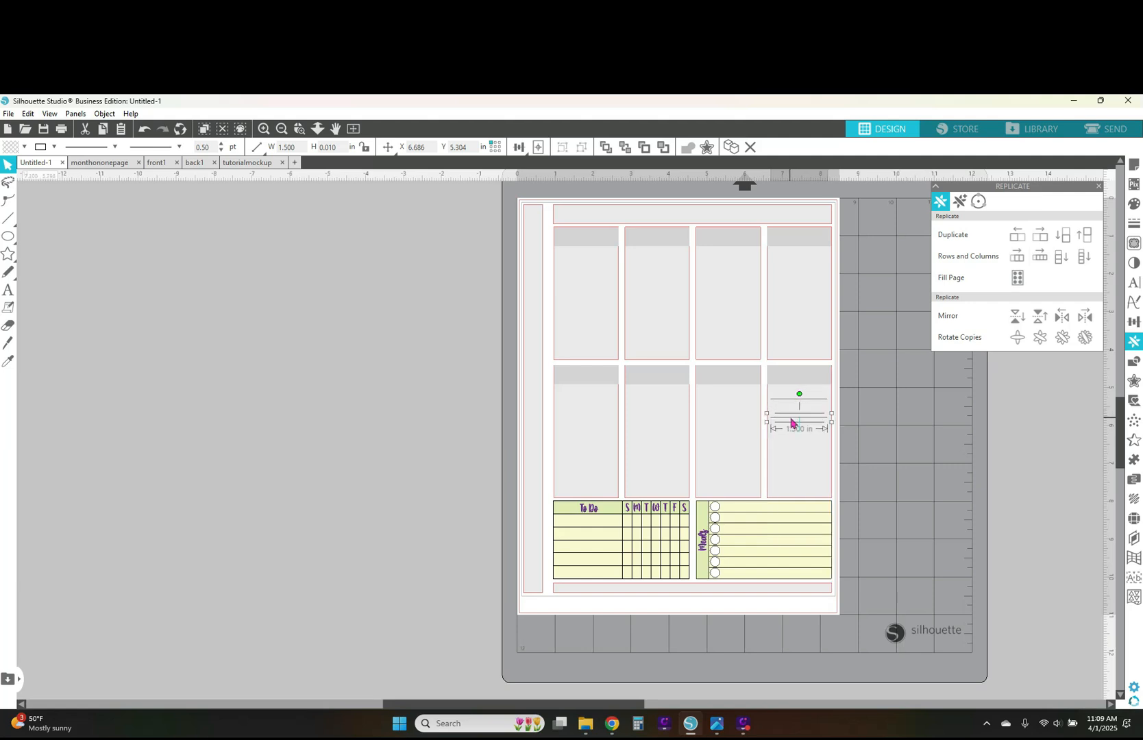
{"action": "left_click", "coordinate": [963, 482]}
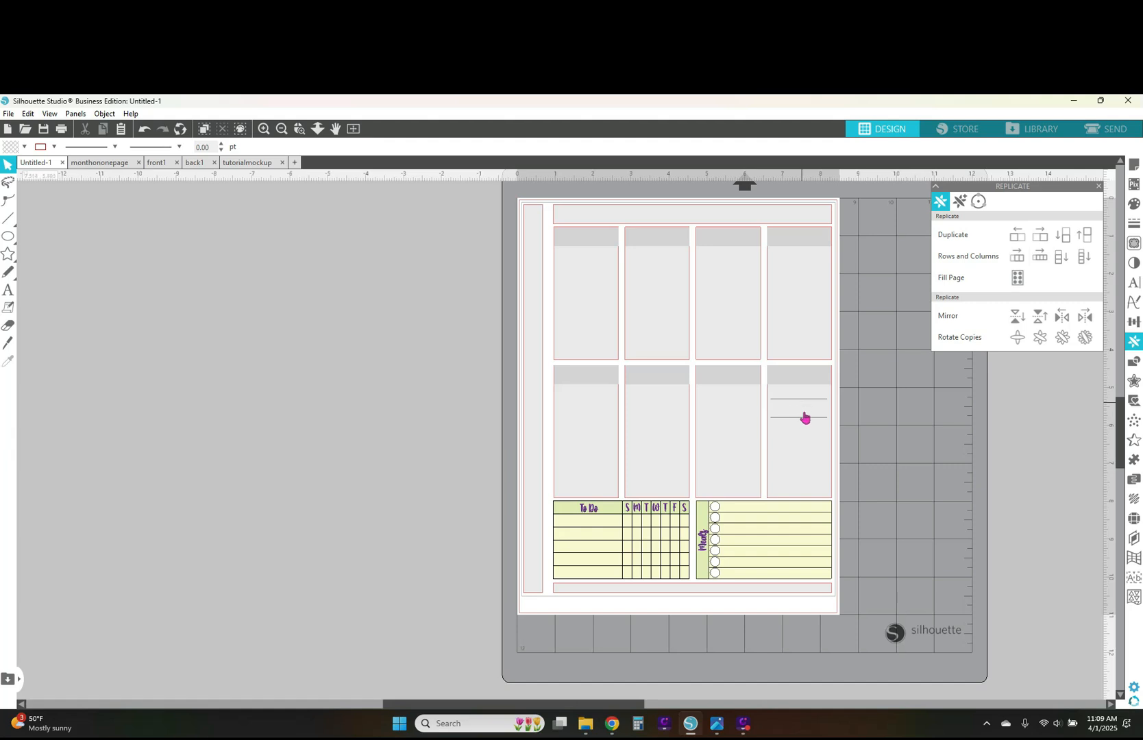
- Duplicate the lowest line four more times, stacking the copies down the fourth box to make six writing lines
{"action": "left_click", "coordinate": [800, 422]}
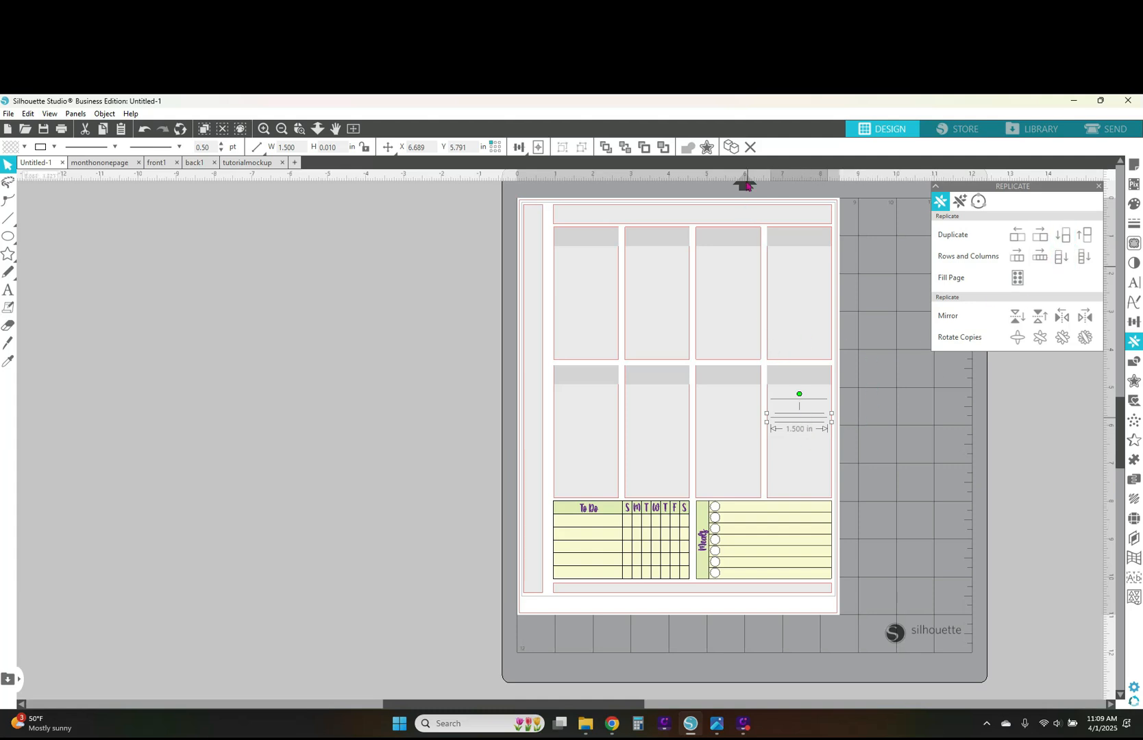
{"action": "left_click", "coordinate": [731, 149]}
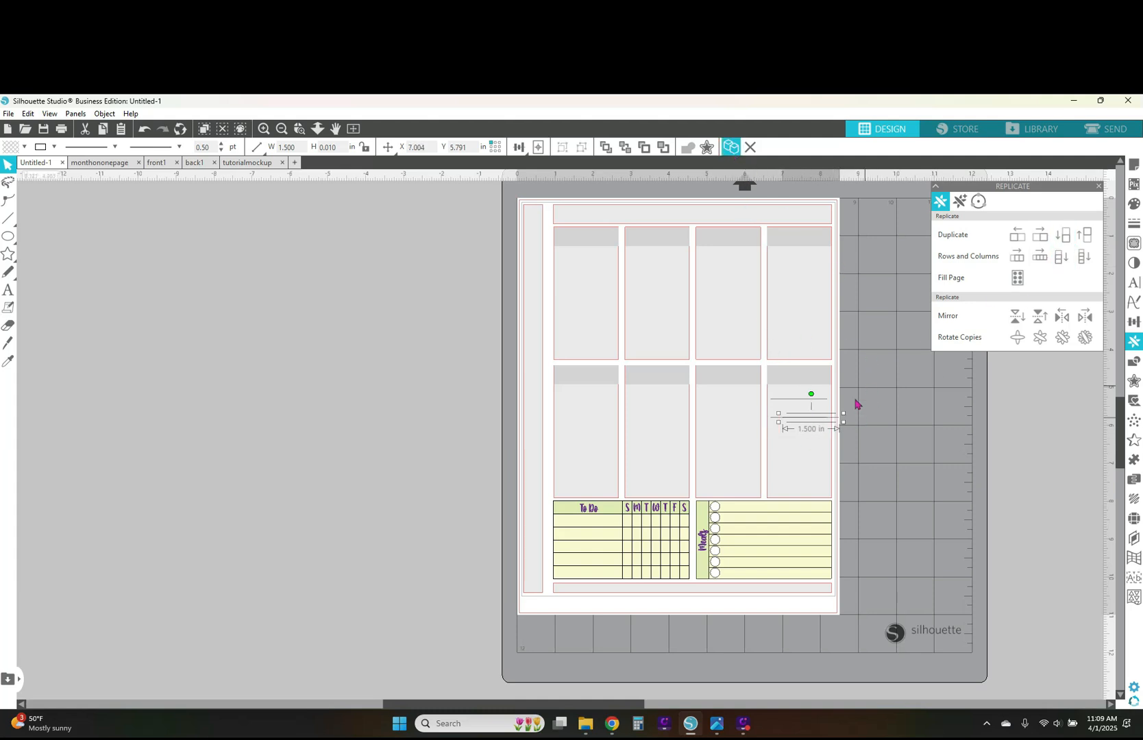
{"action": "mouse_move", "coordinate": [836, 424]}
{"action": "left_mouse_down"}
{"action": "mouse_move", "coordinate": [835, 446]}
{"action": "mouse_move", "coordinate": [823, 438]}
{"action": "left_mouse_up"}
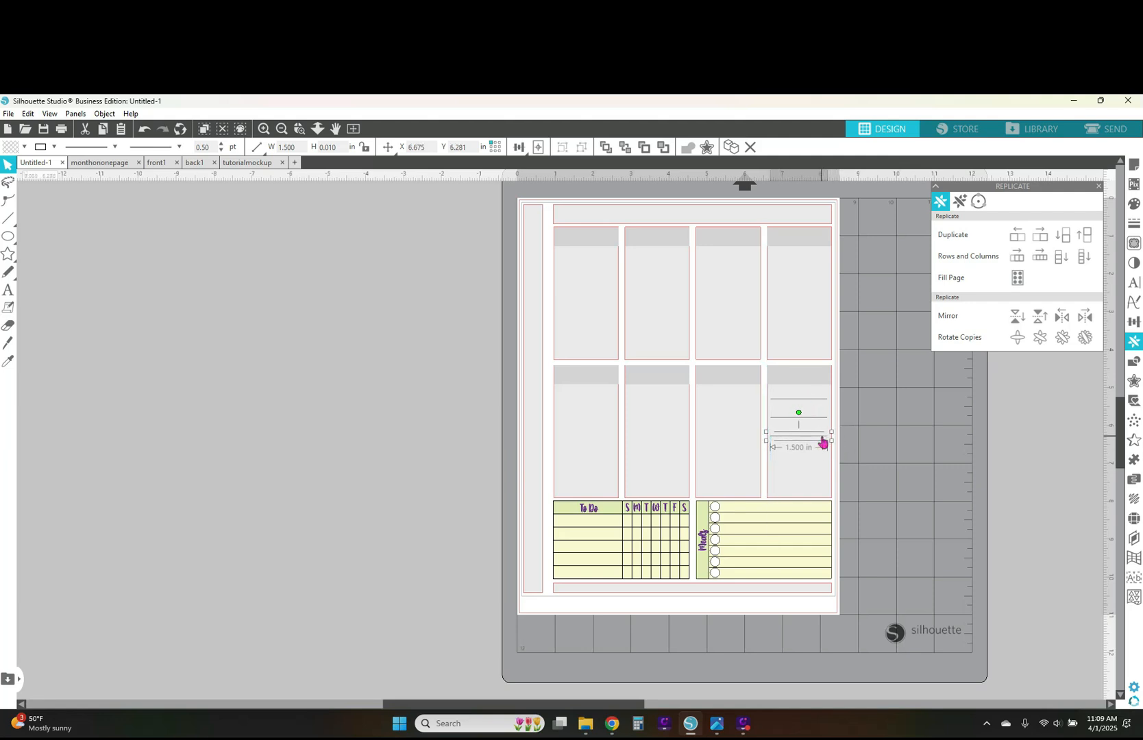
{"action": "left_click", "coordinate": [731, 147]}
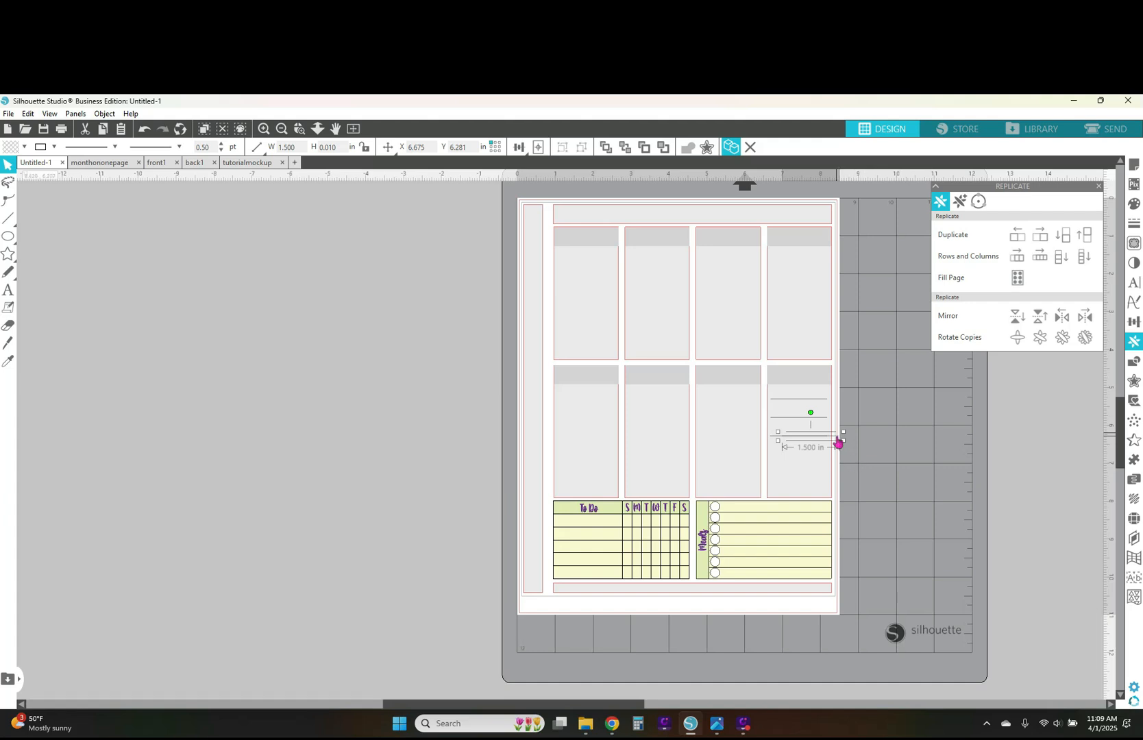
{"action": "left_click_drag", "start_coordinate": [842, 458], "coordinate": [825, 457]}
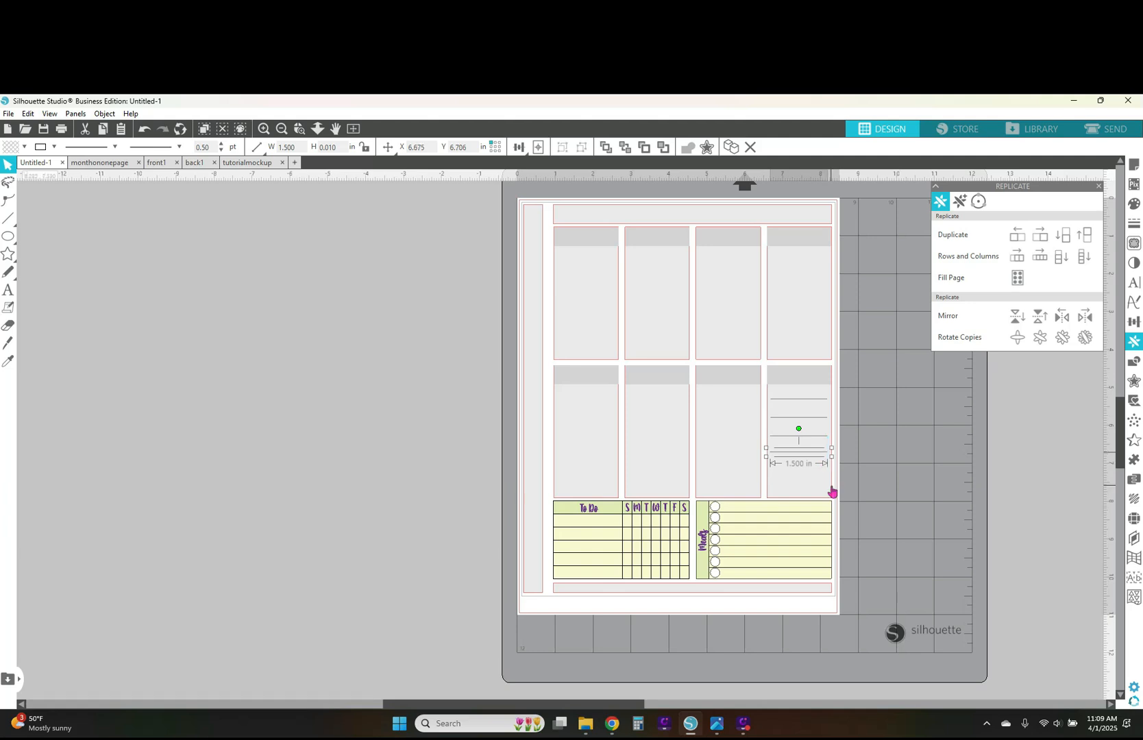
{"action": "left_click", "coordinate": [731, 149]}
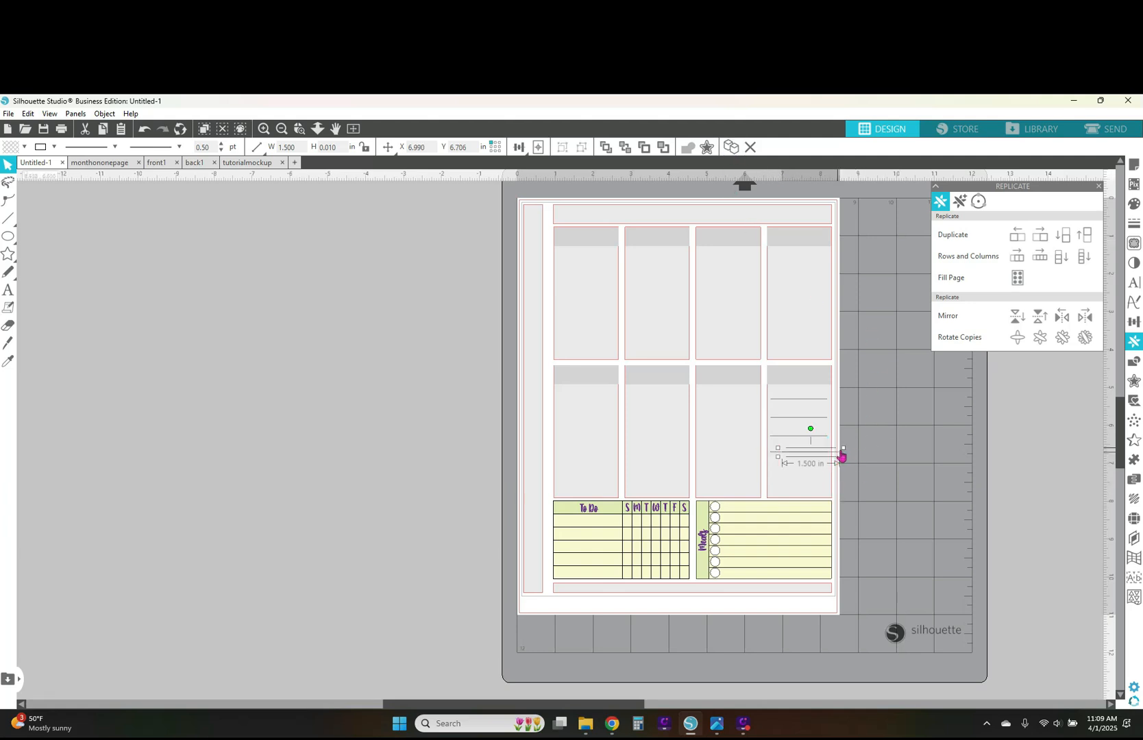
{"action": "left_click_drag", "start_coordinate": [835, 454], "coordinate": [824, 475]}
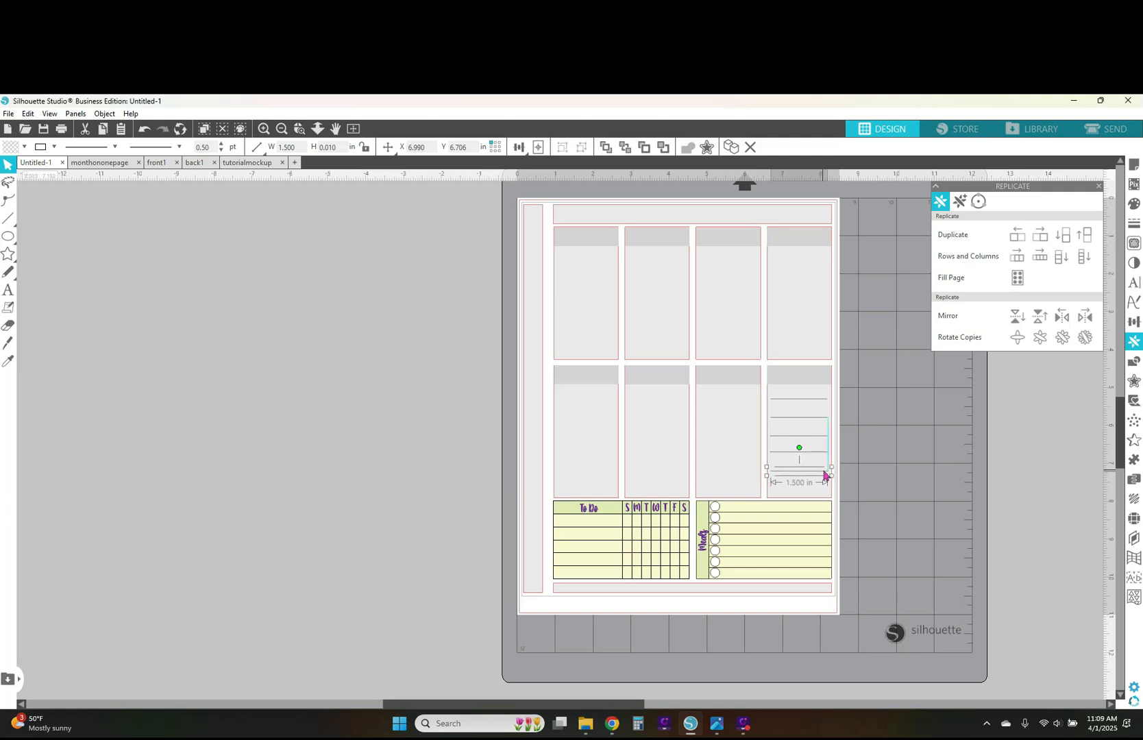
{"action": "left_click", "coordinate": [731, 147]}
{"action": "left_click_drag", "start_coordinate": [836, 482], "coordinate": [827, 490]}
{"action": "left_click", "coordinate": [891, 482]}
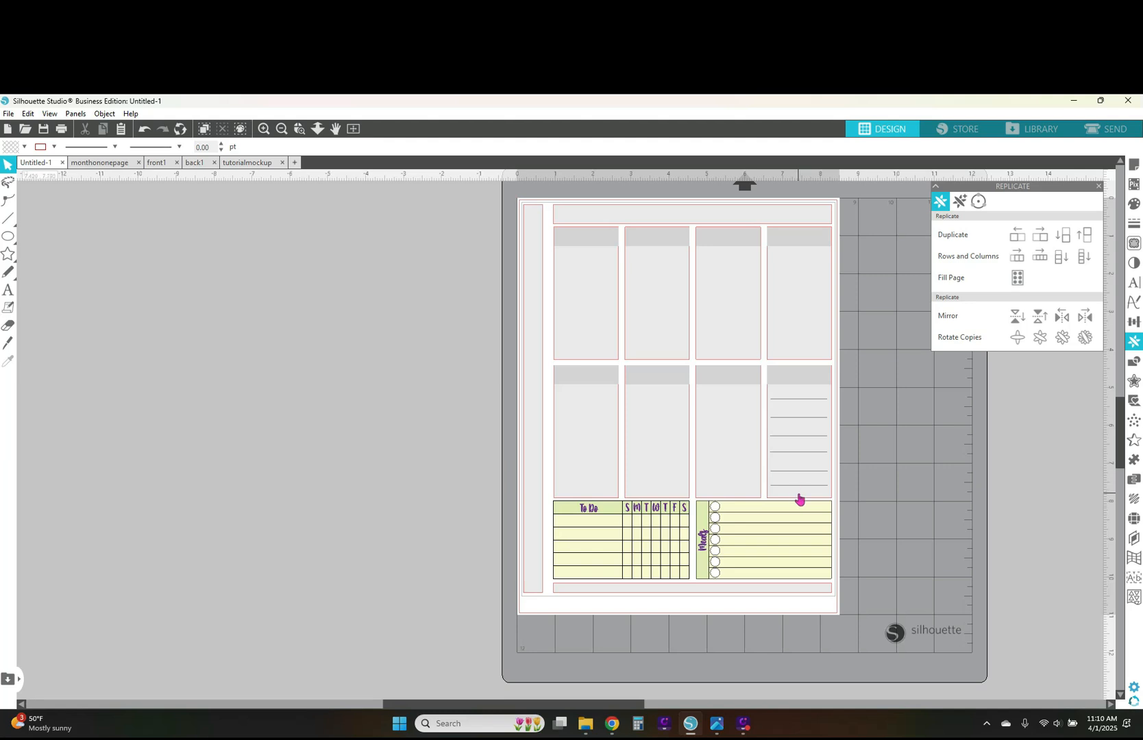
- Lower the last line close to the box's bottom edge and space all six lines evenly in the vertical direction
{"action": "left_click", "coordinate": [800, 494]}
{"action": "left_click", "coordinate": [933, 529]}
{"action": "left_click_drag", "start_coordinate": [857, 489], "coordinate": [806, 399]}
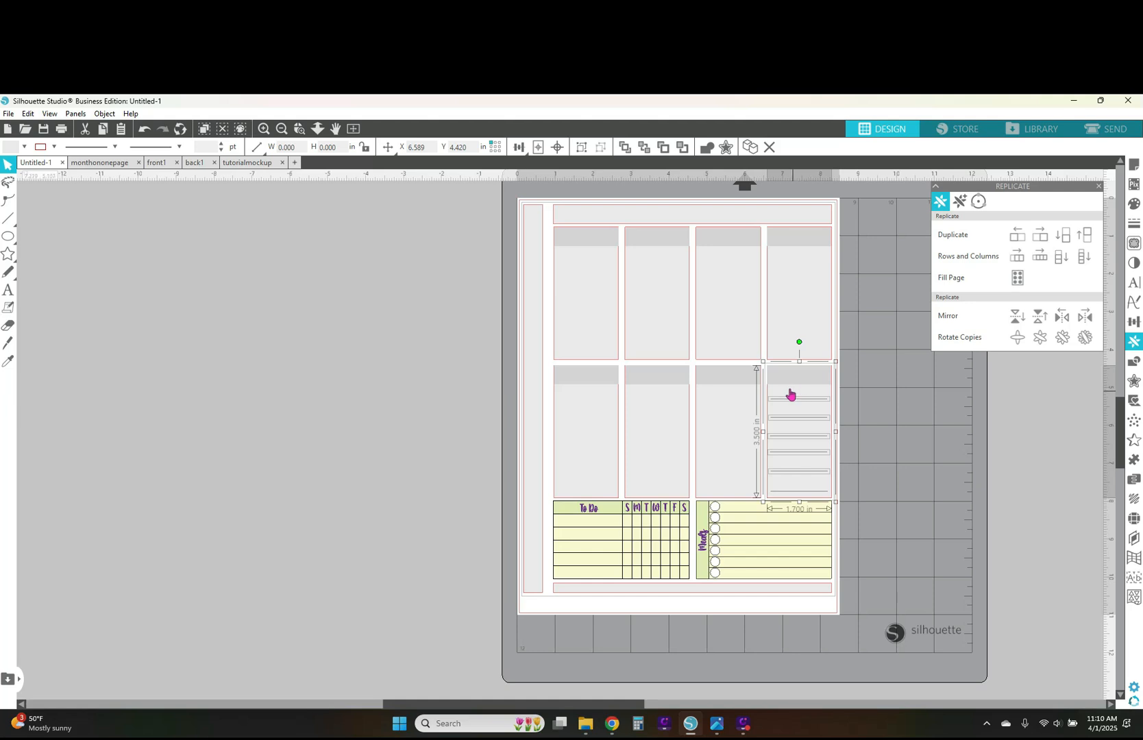
{"action": "left_click", "coordinate": [789, 394]}
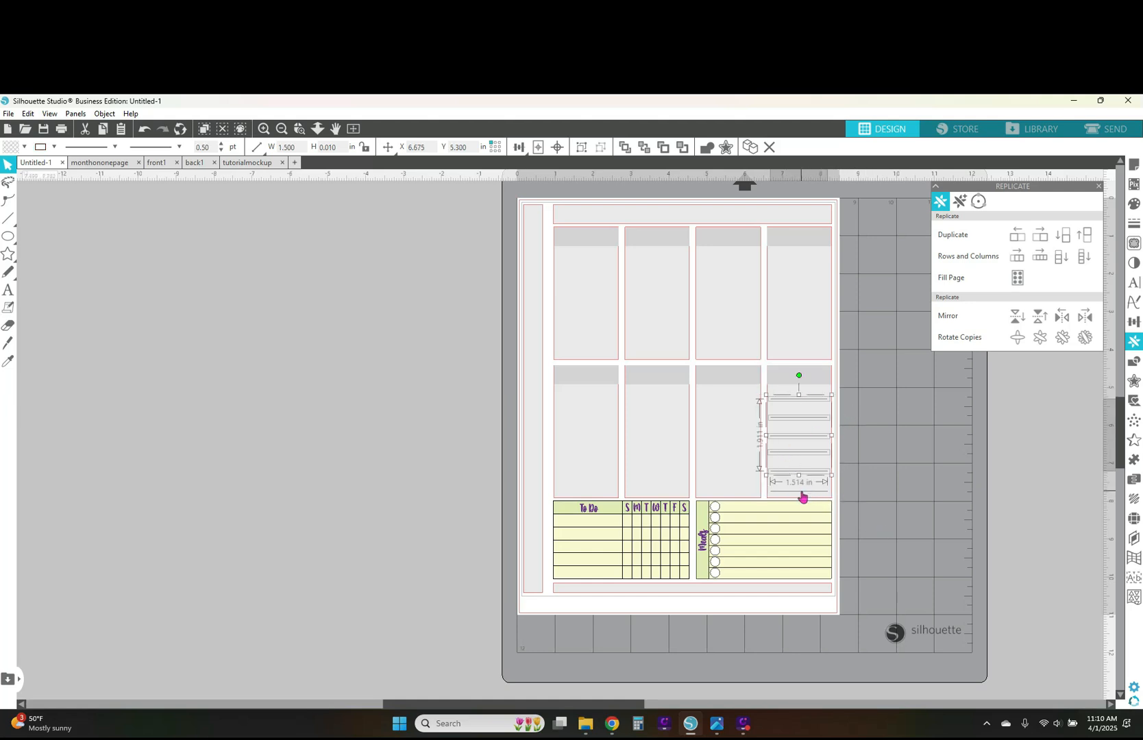
{"action": "left_click", "coordinate": [867, 494]}
{"action": "left_click_drag", "start_coordinate": [862, 494], "coordinate": [787, 393]}
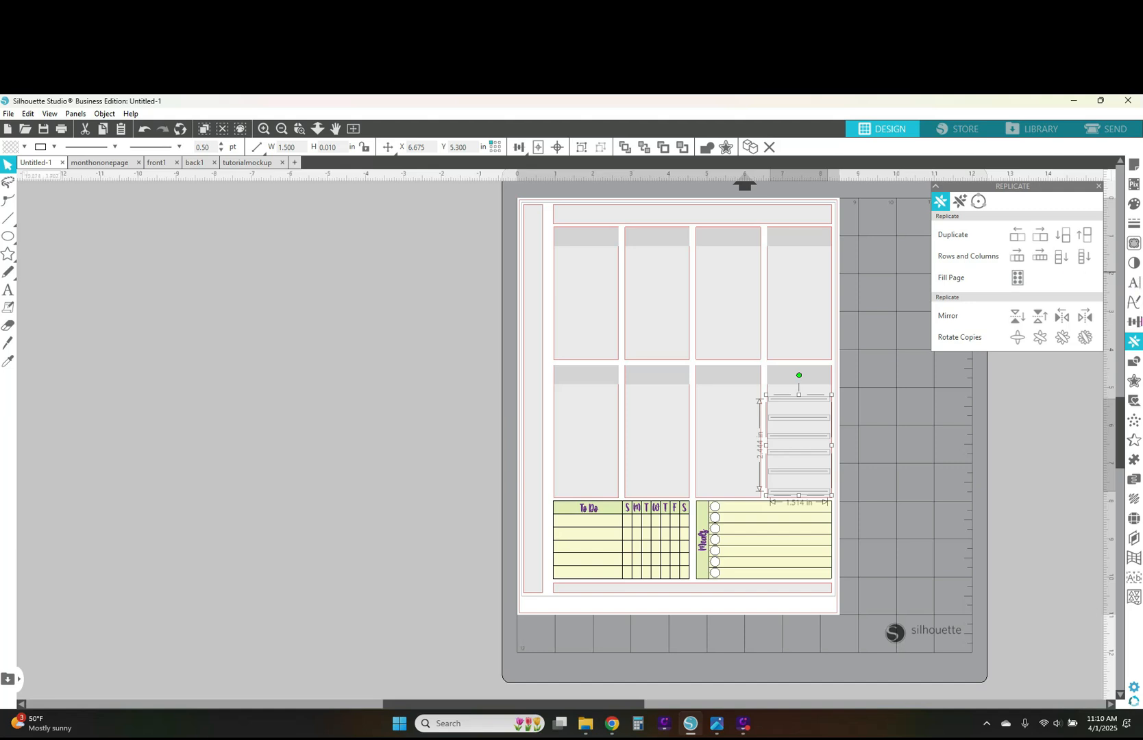
{"action": "left_click", "coordinate": [1134, 326]}
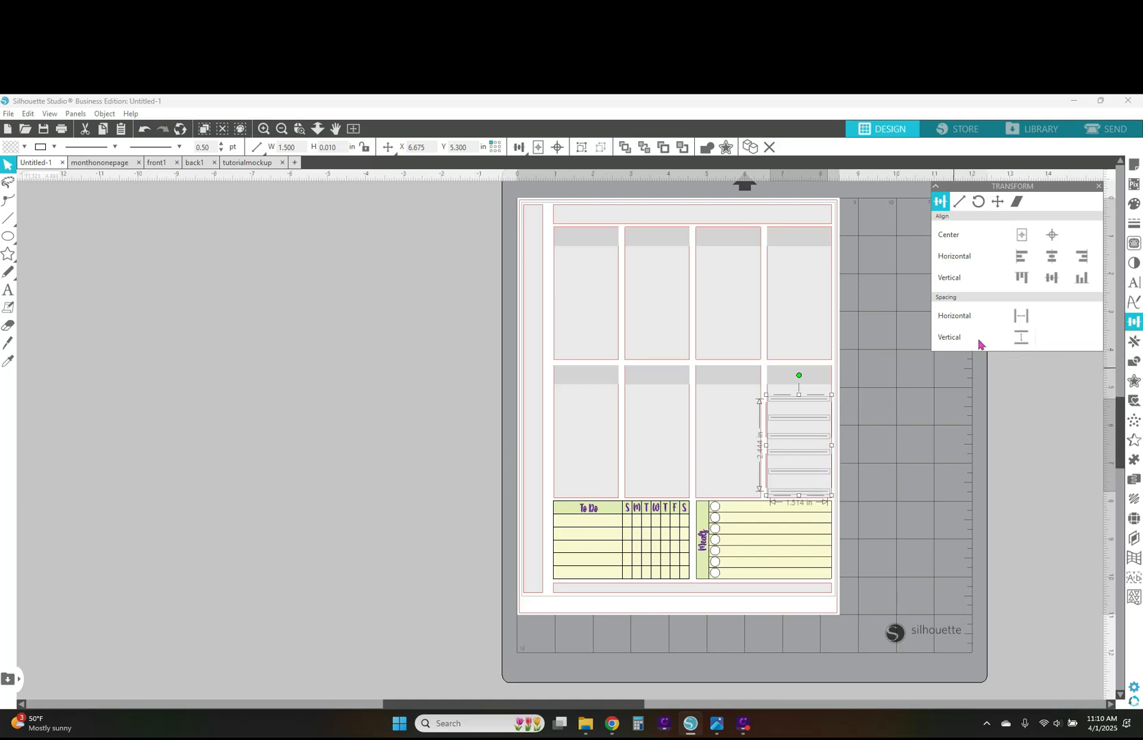
{"action": "left_click", "coordinate": [919, 441]}
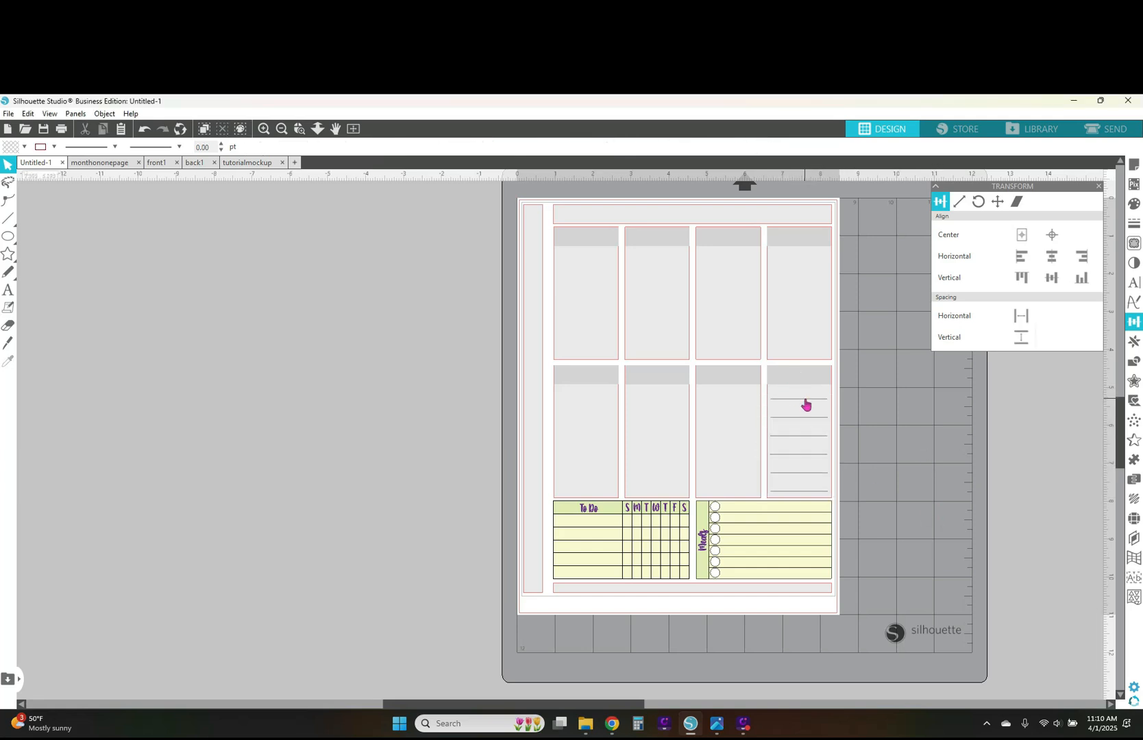